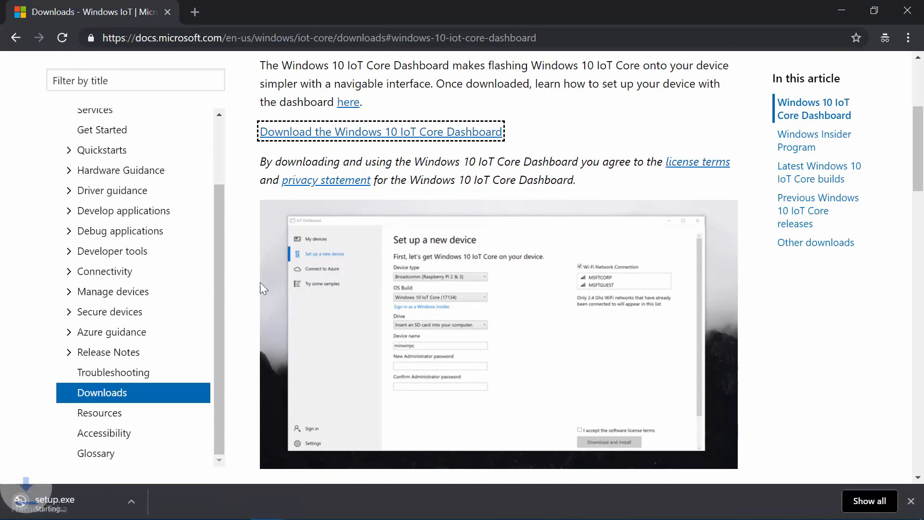
# Run the downloaded setup.exe, install the IoT Core Dashboard, and allow it to run.
pyautogui.click(80, 506)
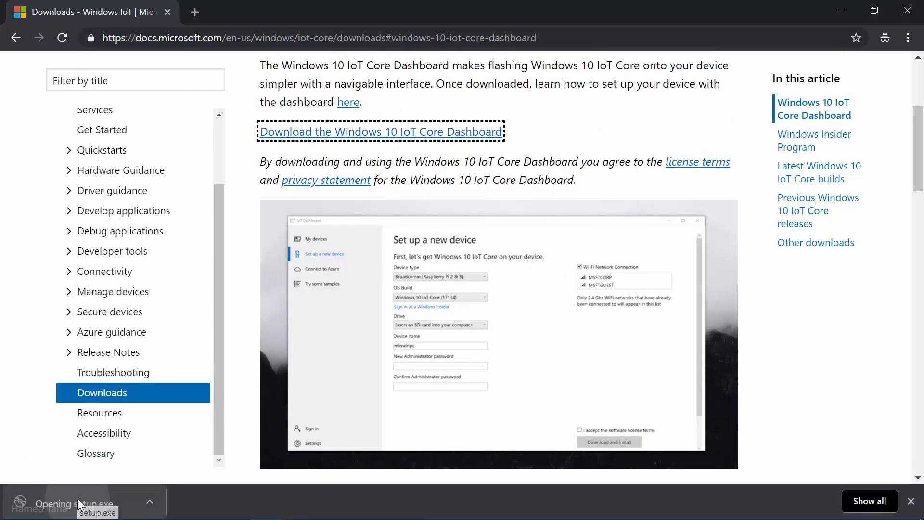
pyautogui.click(519, 287)
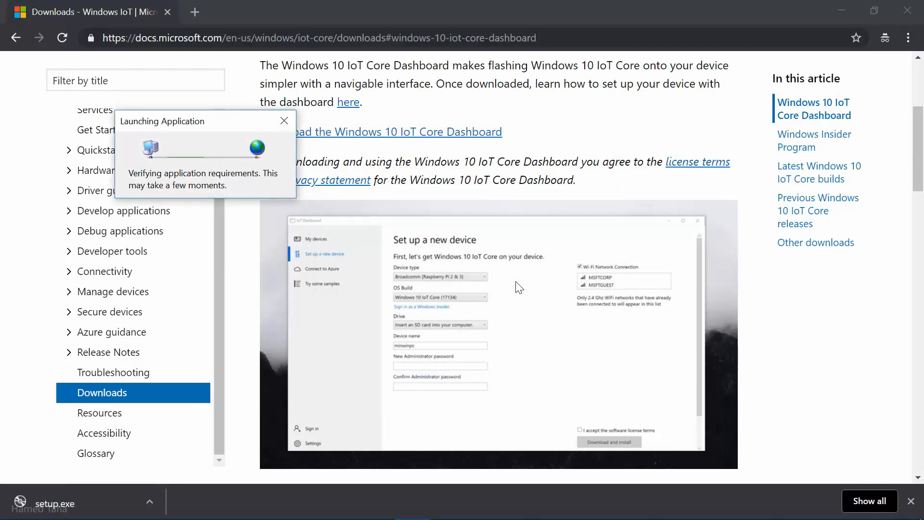
pyautogui.click(314, 235)
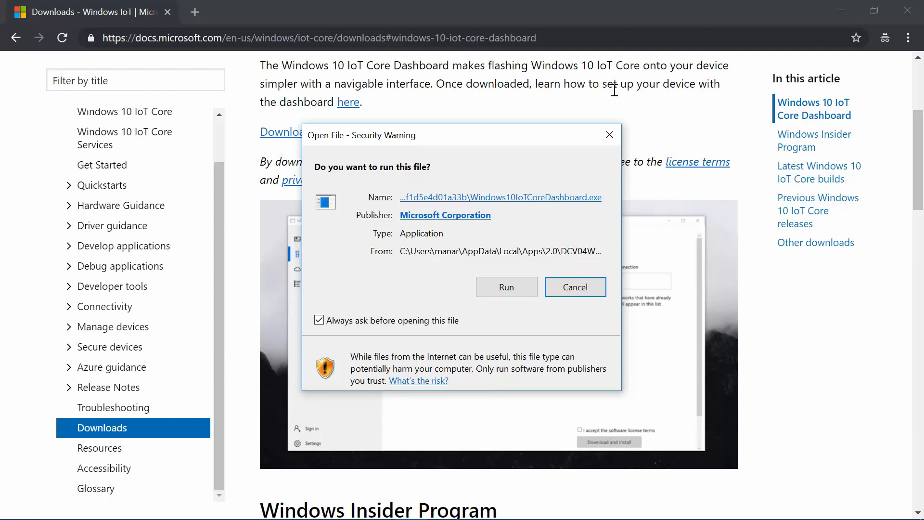
pyautogui.click(495, 286)
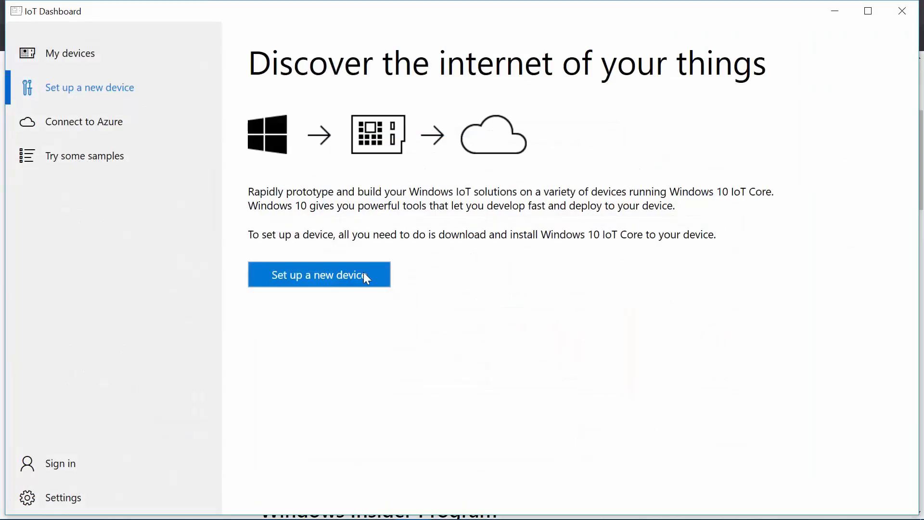
# Start new-device setup, sign in with the Microsoft account e-mail and password, and allow access.
pyautogui.click(359, 274)
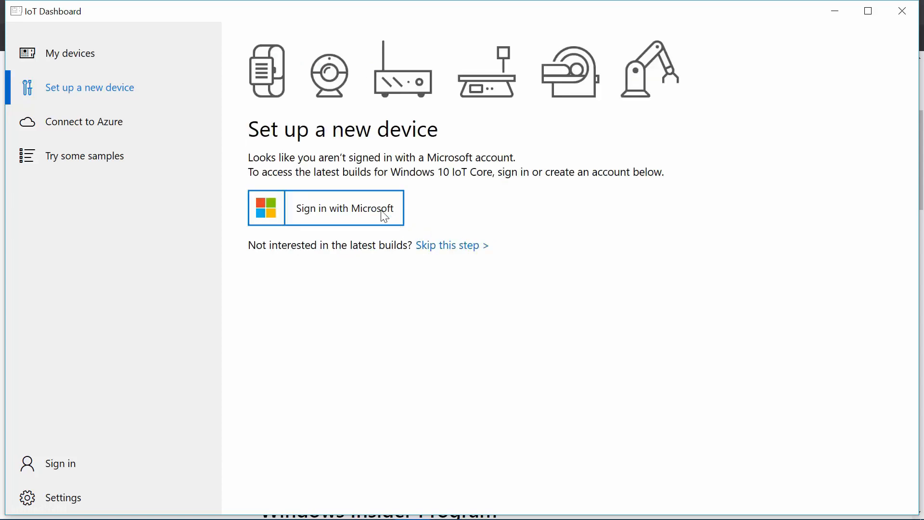
pyautogui.click(384, 216)
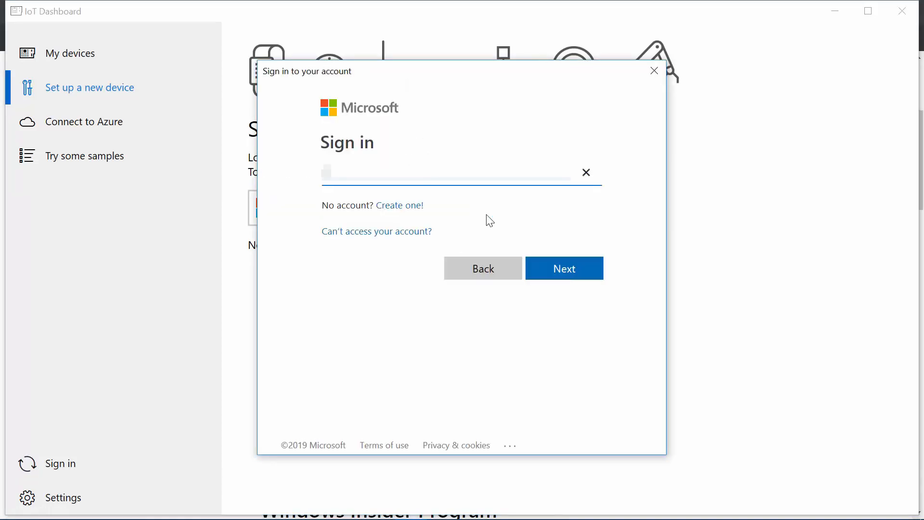
pyautogui.press('BackSpace')
pyautogui.write('a**********')
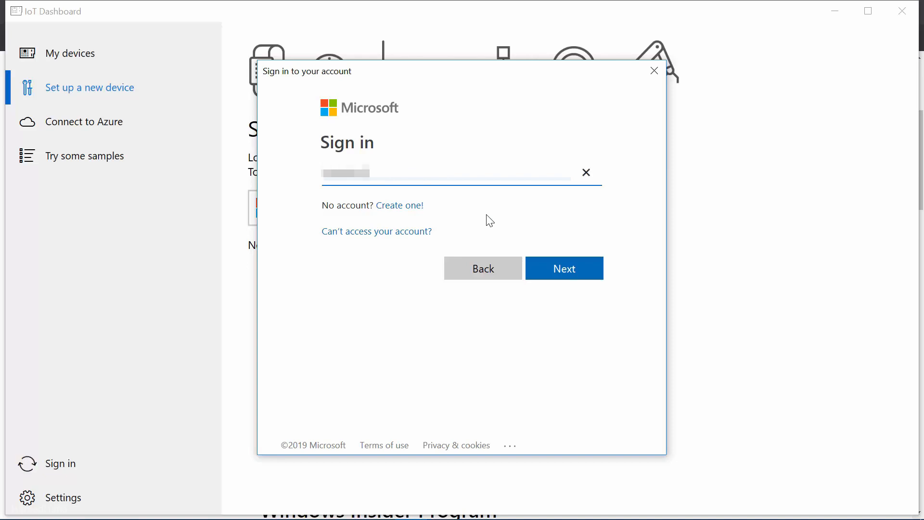
pyautogui.write('*************')
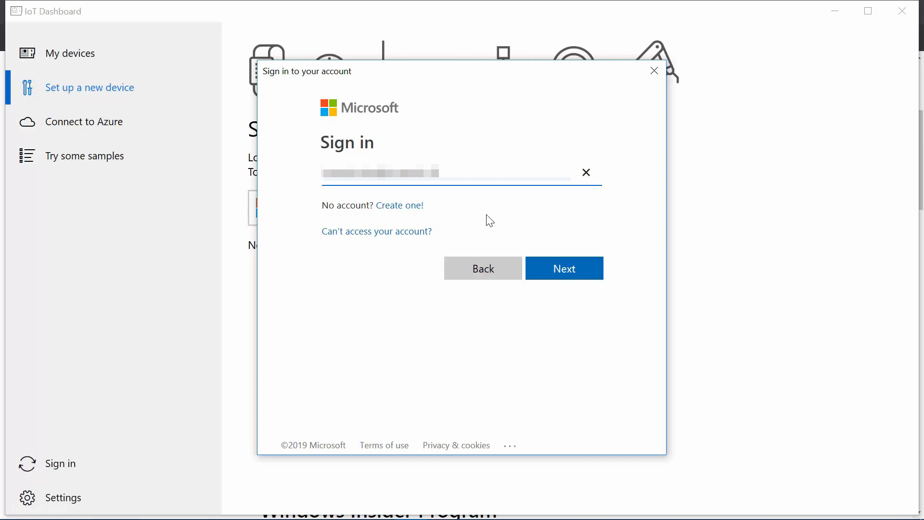
pyautogui.press('Return')
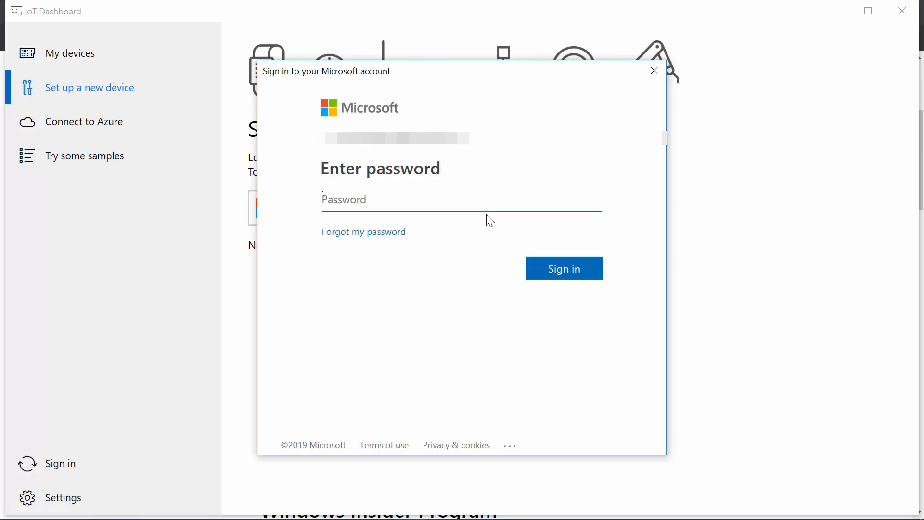
pyautogui.write('******')
pyautogui.press('Return')
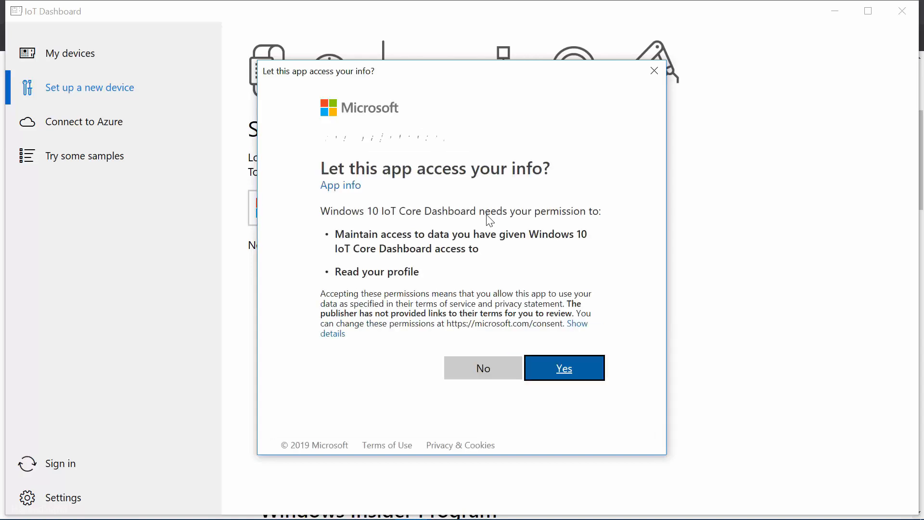
pyautogui.click(560, 380)
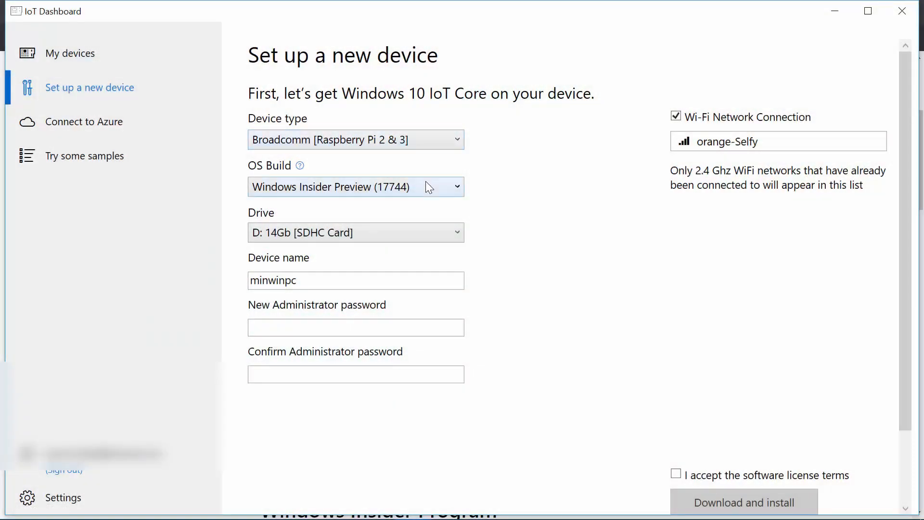
# Keep Windows Insider Preview (17744) as the OS build and the 14Gb SD card as the drive.
pyautogui.click(429, 187)
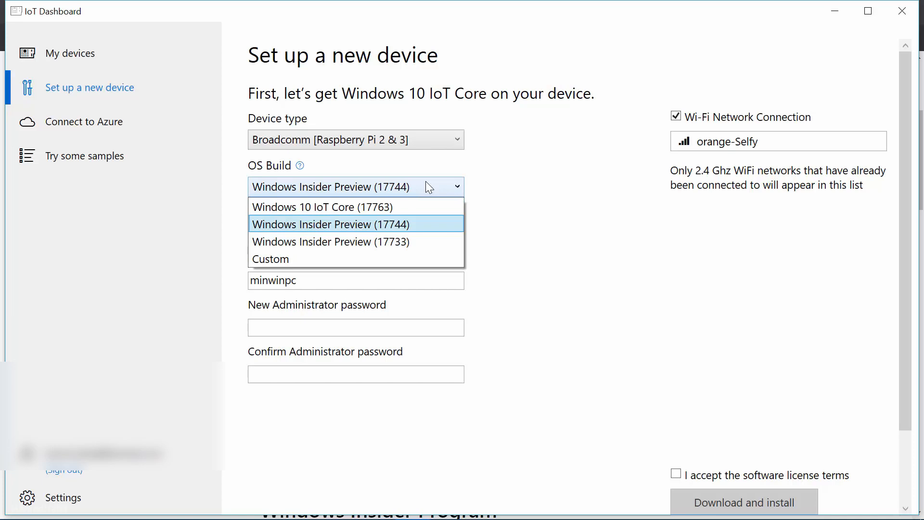
pyautogui.click(402, 226)
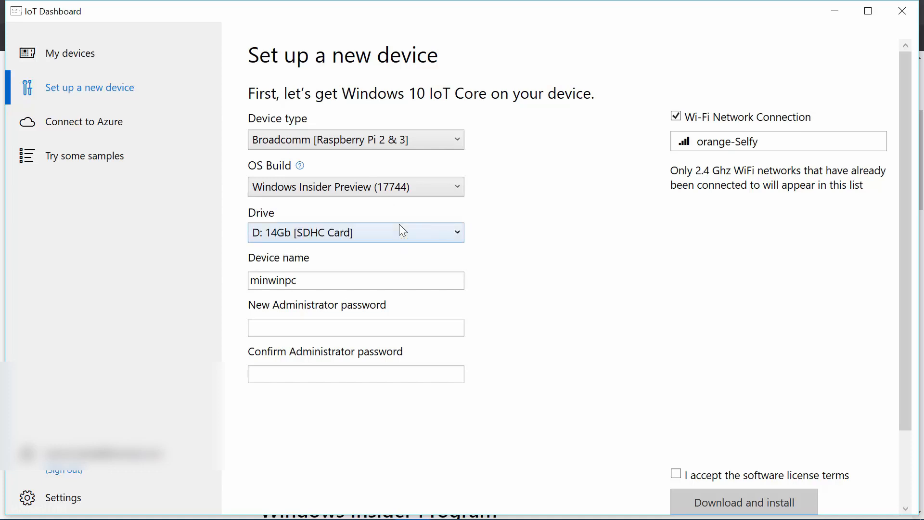
pyautogui.click(402, 231)
pyautogui.click(402, 230)
# Enter and confirm the new administrator password, correcting an initial mistype.
pyautogui.doubleClick(374, 282)
pyautogui.click(370, 334)
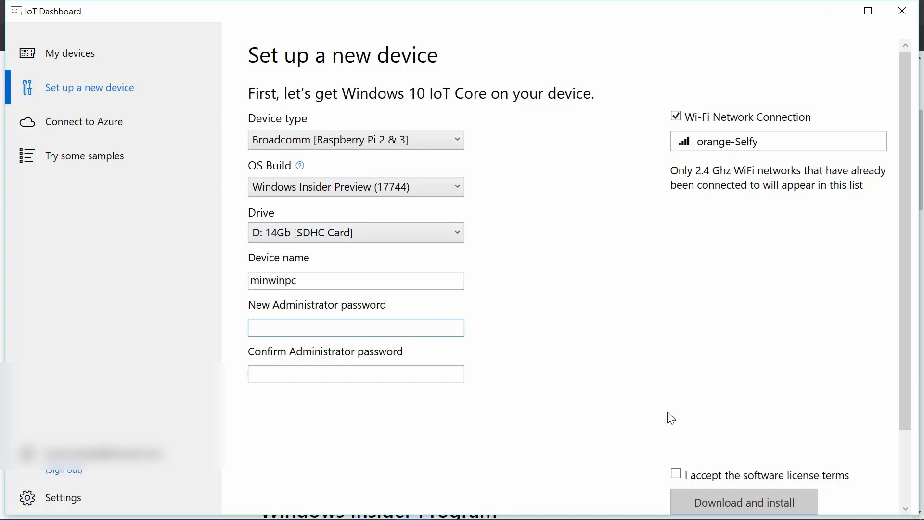
pyautogui.write('••••••')
pyautogui.press('Tab')
pyautogui.hotkey('shift', 'Tab')
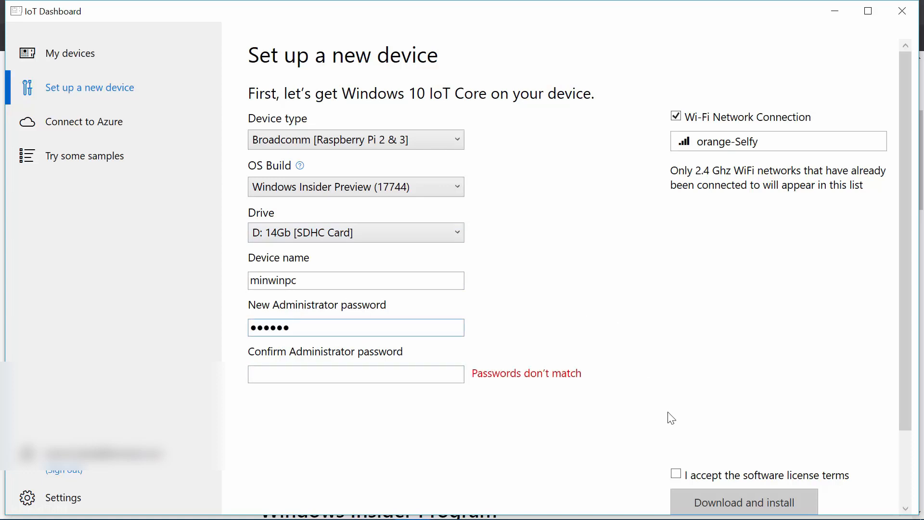
pyautogui.press('BackSpace')
pyautogui.press('BackSpace')
pyautogui.press('BackSpace')
pyautogui.press('BackSpace')
pyautogui.press('BackSpace')
pyautogui.press('BackSpace')
pyautogui.write('•••••••••')
pyautogui.press('Tab')
pyautogui.write('•••••••••')
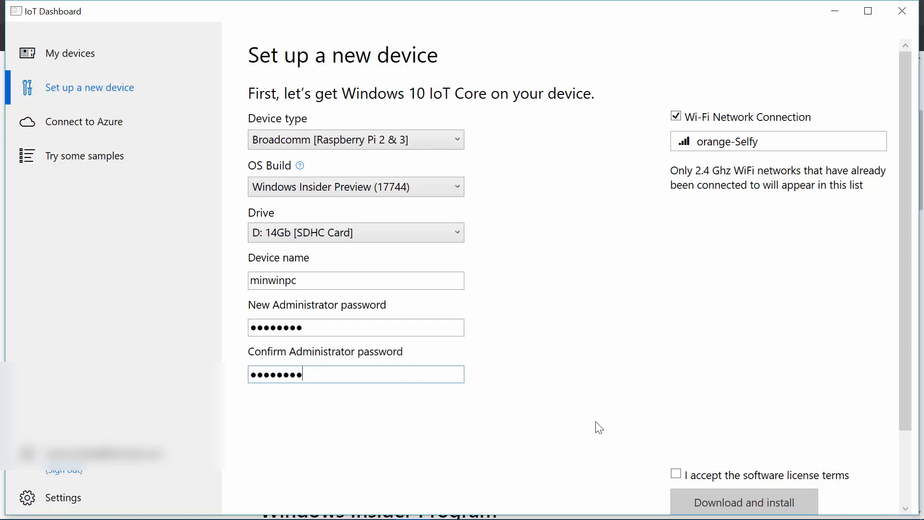
# Accept the software license terms and review the completed form.
pyautogui.click(678, 474)
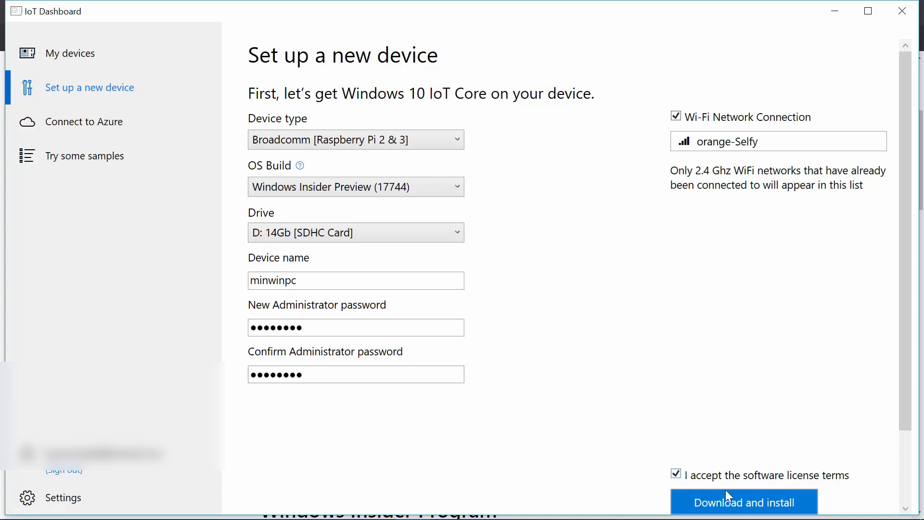
pyautogui.scroll(-2, 754, 386)
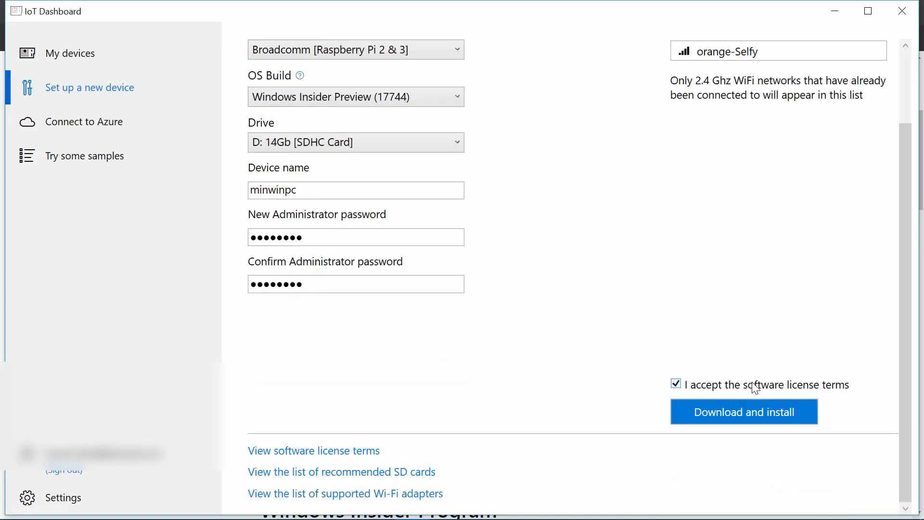
pyautogui.scroll(2, 756, 386)
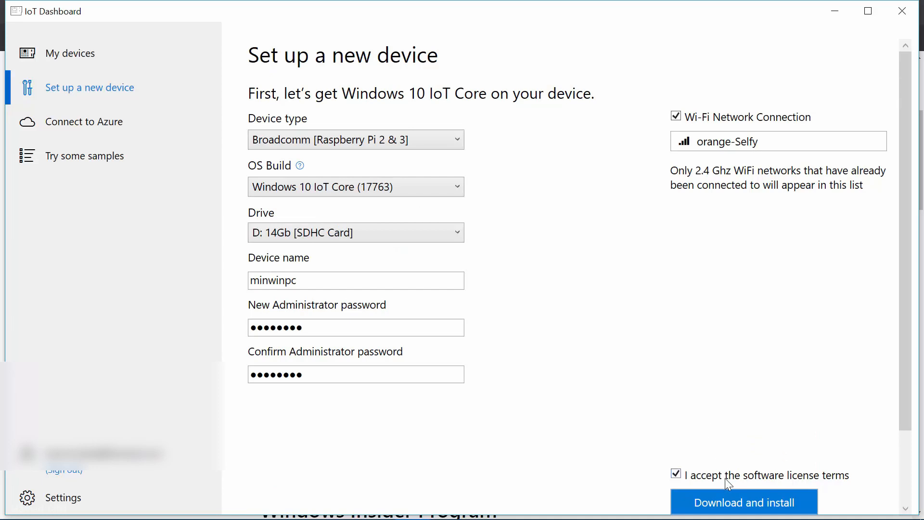
# Start Download and install, confirming the SD card may be erased.
pyautogui.click(732, 505)
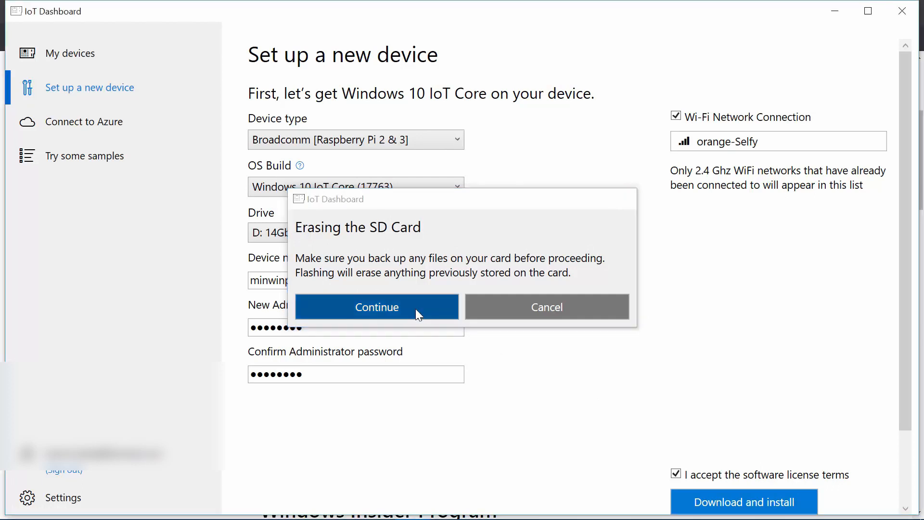
pyautogui.click(415, 308)
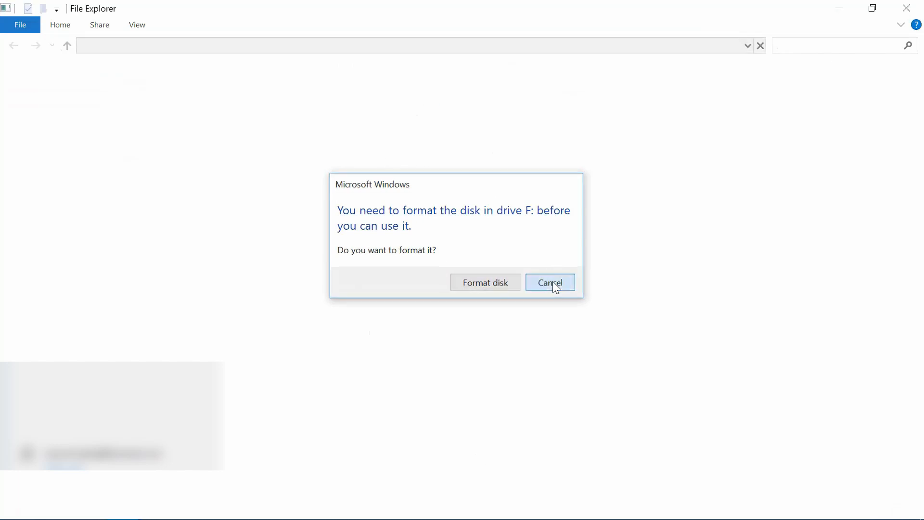
# Decline formatting, dismiss the error, and minimize the MainOS, EFIESP and Data drive windows.
pyautogui.click(553, 282)
pyautogui.click(635, 288)
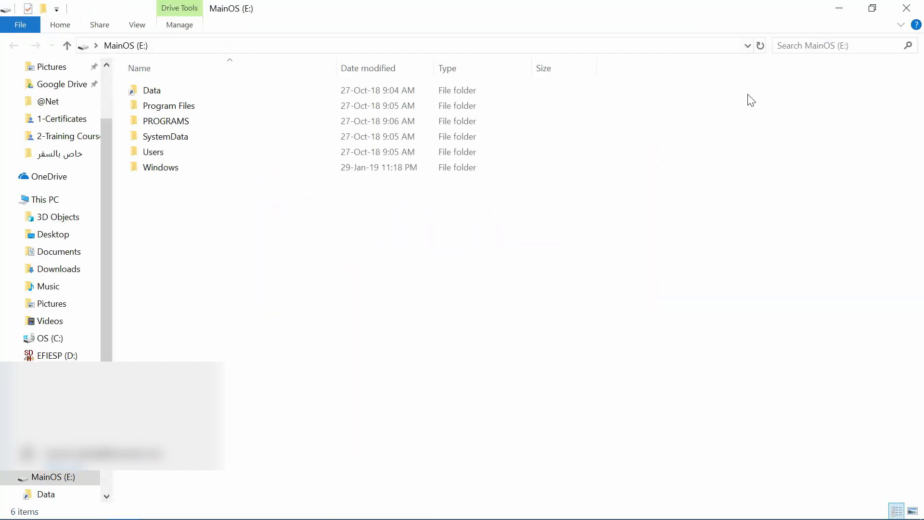
pyautogui.click(840, 9)
pyautogui.click(841, 9)
pyautogui.click(839, 8)
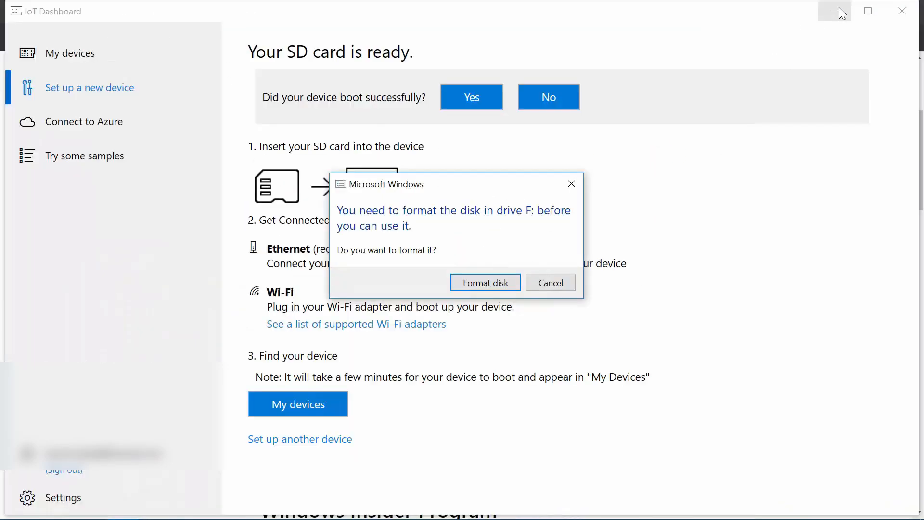
pyautogui.click(554, 285)
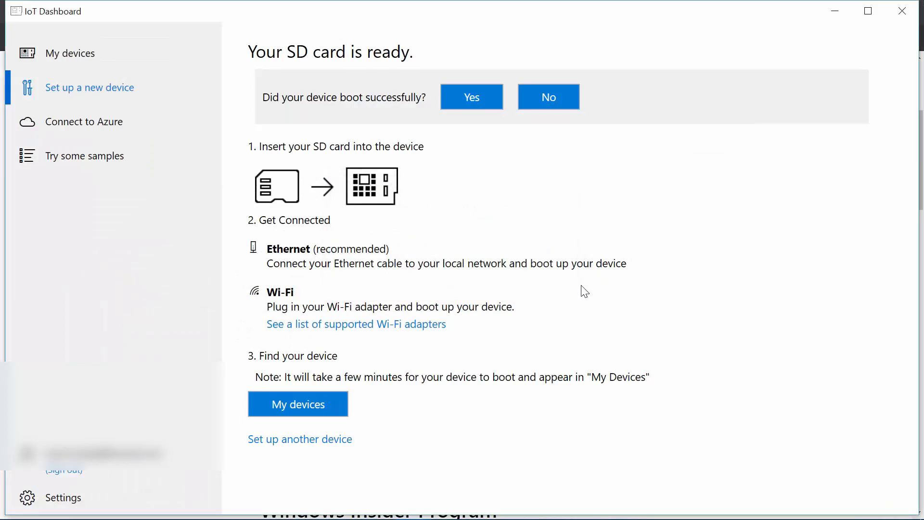